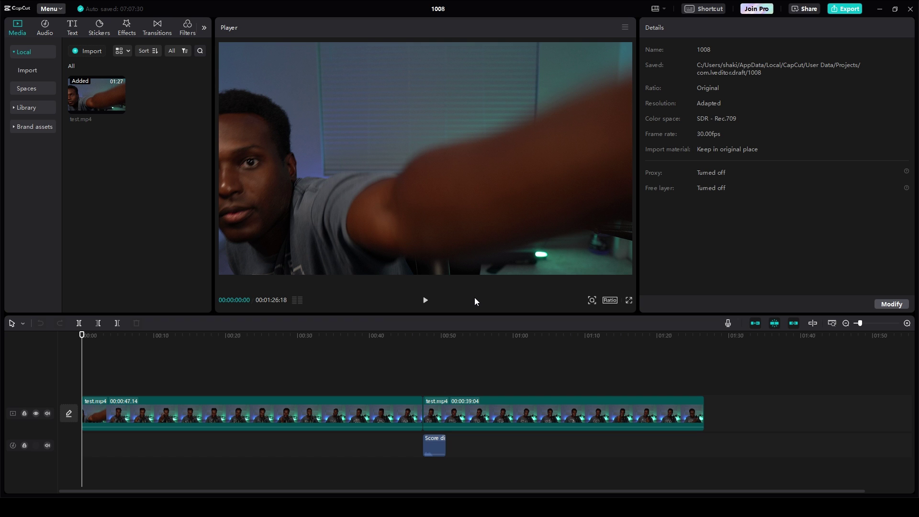
Close the open CapCut project and quit CapCut, leaving the Google homepage visible.
{"action": "left_click", "coordinate": [911, 9]}
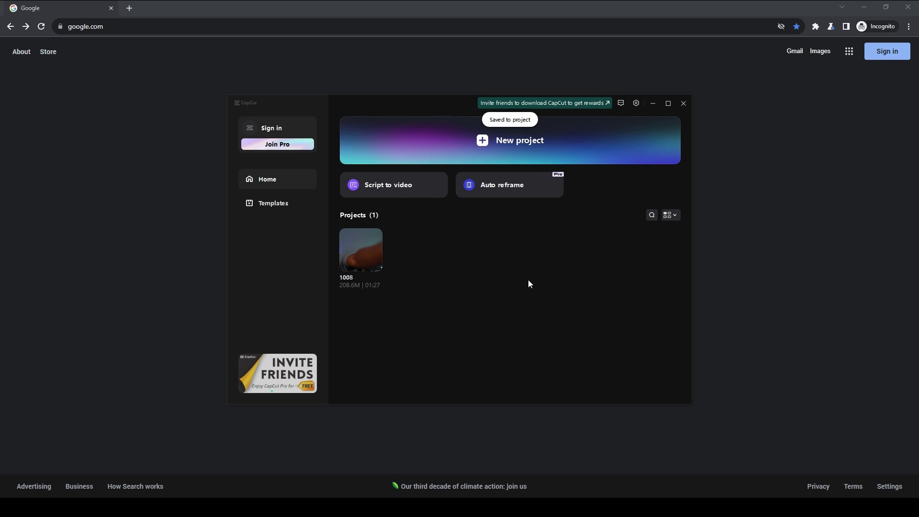
{"action": "left_click", "coordinate": [684, 102]}
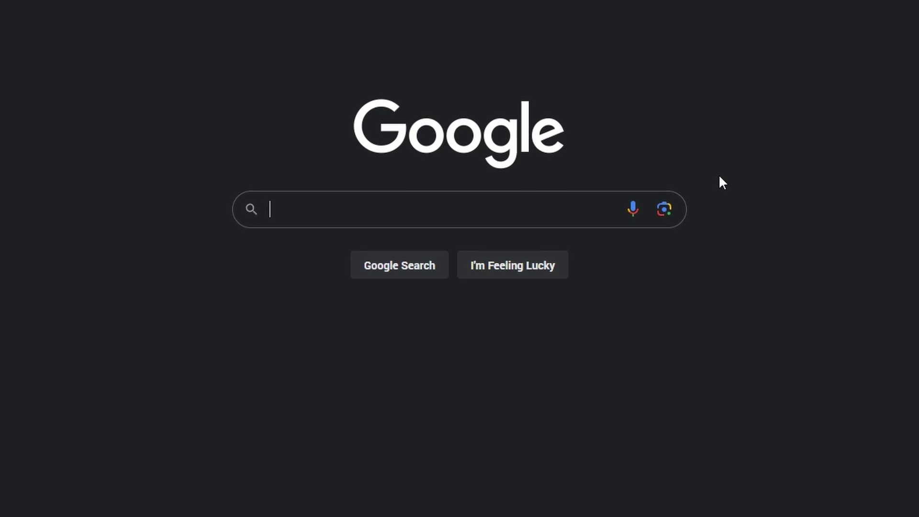
{"action": "type", "text": "DAFONT"}
Search Google for DAFONT and open the dafont.com homepage.
{"action": "key", "text": "Return"}
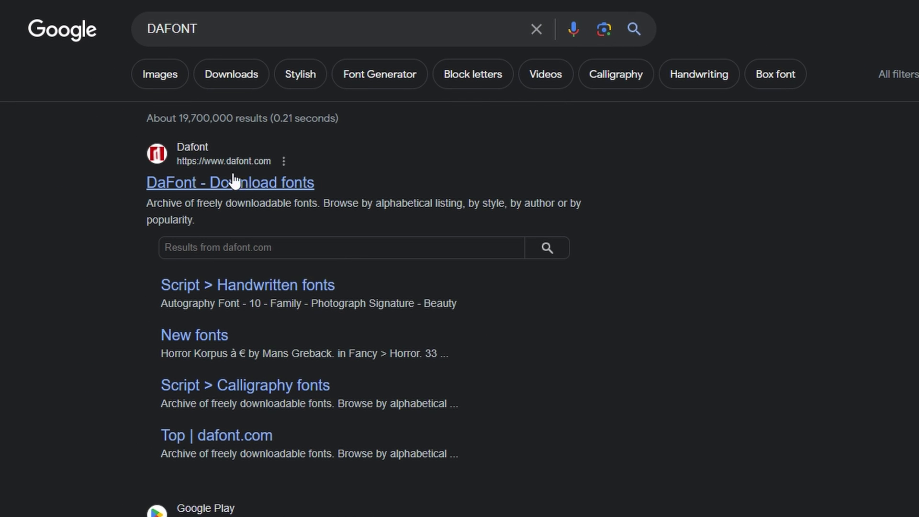
{"action": "left_click", "coordinate": [213, 184]}
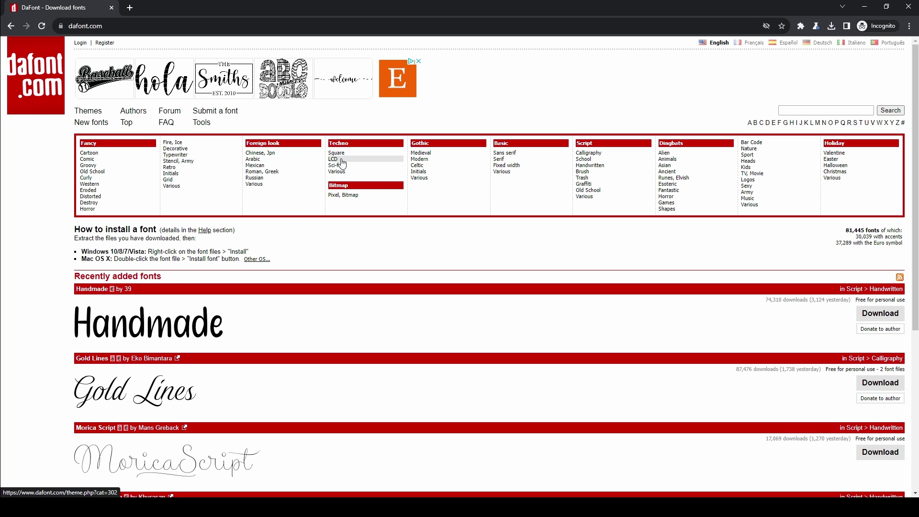
Open DaFont's Techno > LCD category, which lists the Blue Screen font.
{"action": "left_click", "coordinate": [342, 162]}
{"action": "scroll", "coordinate": [422, 278], "scroll_direction": "down", "scroll_amount": 2}
{"action": "scroll", "coordinate": [423, 278], "scroll_direction": "down", "scroll_amount": 3}
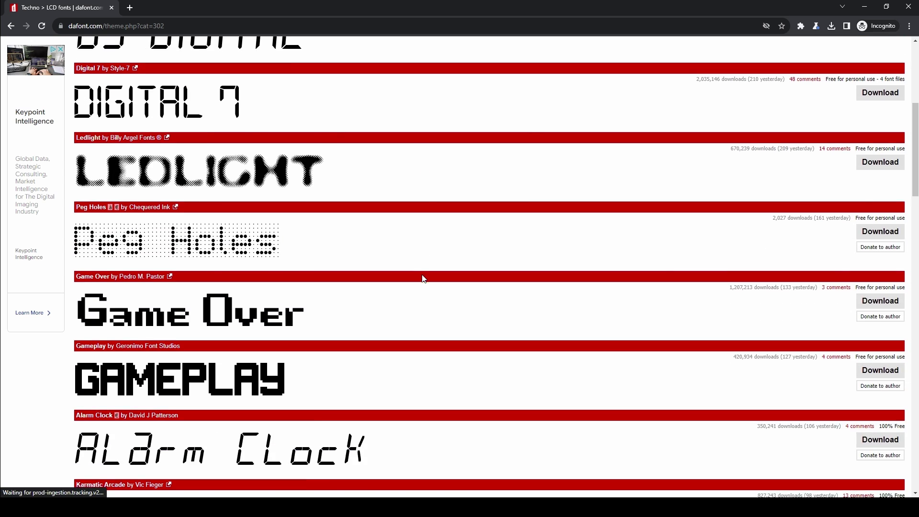
{"action": "scroll", "coordinate": [423, 278], "scroll_direction": "down", "scroll_amount": 4}
{"action": "scroll", "coordinate": [422, 278], "scroll_direction": "down", "scroll_amount": 3}
{"action": "scroll", "coordinate": [422, 278], "scroll_direction": "down", "scroll_amount": 5}
{"action": "scroll", "coordinate": [422, 278], "scroll_direction": "down", "scroll_amount": 1}
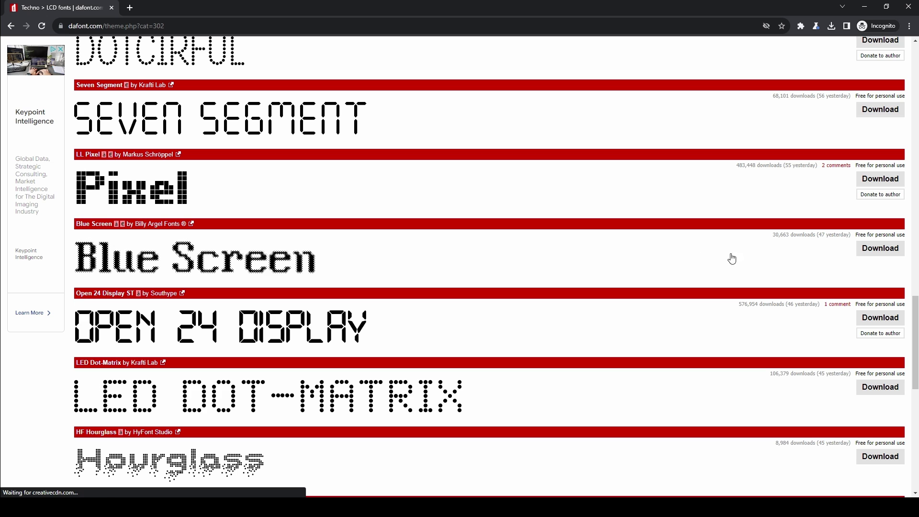
Save Blue Screen as blue_screen.zip to Downloads and reveal it in File Explorer.
{"action": "left_click", "coordinate": [887, 251]}
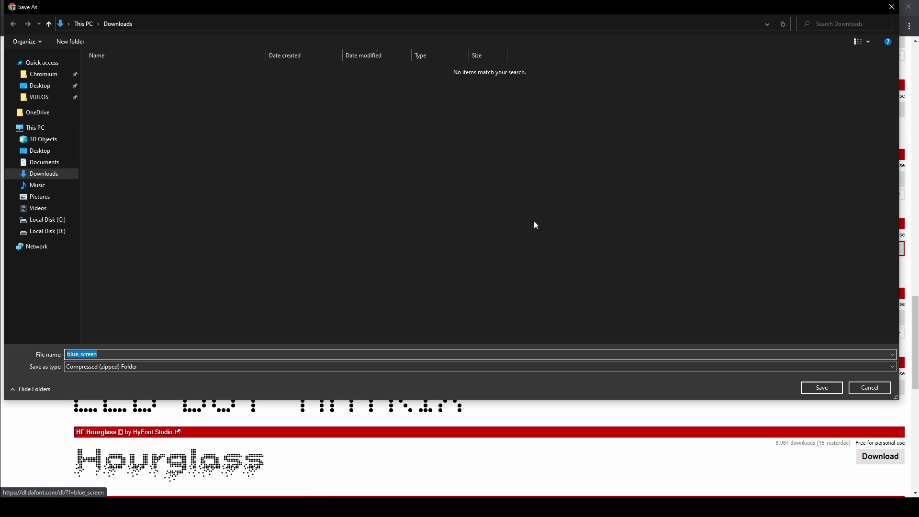
{"action": "left_click", "coordinate": [822, 388]}
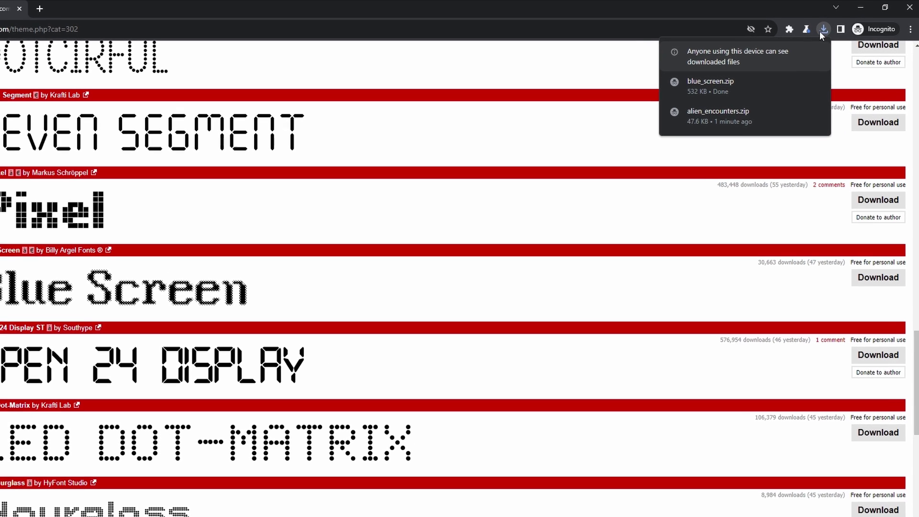
{"action": "mouse_move", "coordinate": [661, 109]}
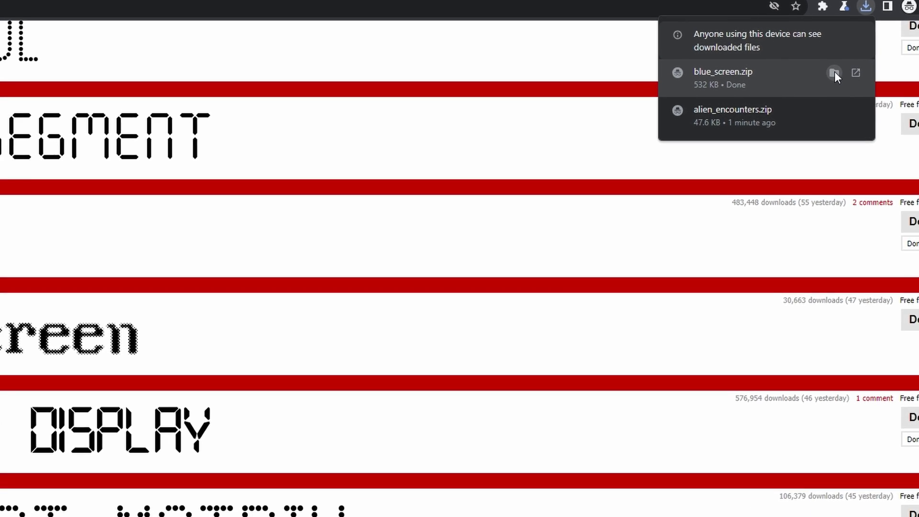
{"action": "left_click", "coordinate": [774, 103]}
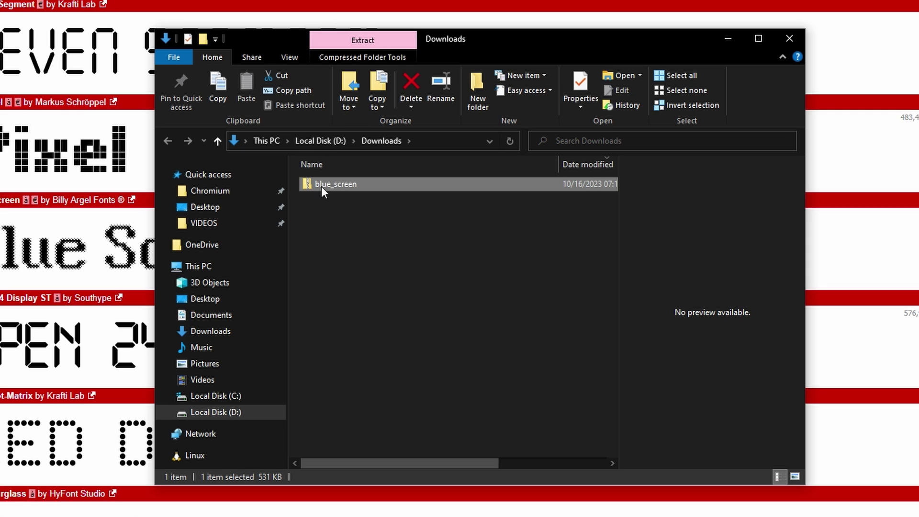
Open blue_screen.zip and preview the Blue Screen Personal Use TrueType font file.
{"action": "double_click", "coordinate": [339, 185]}
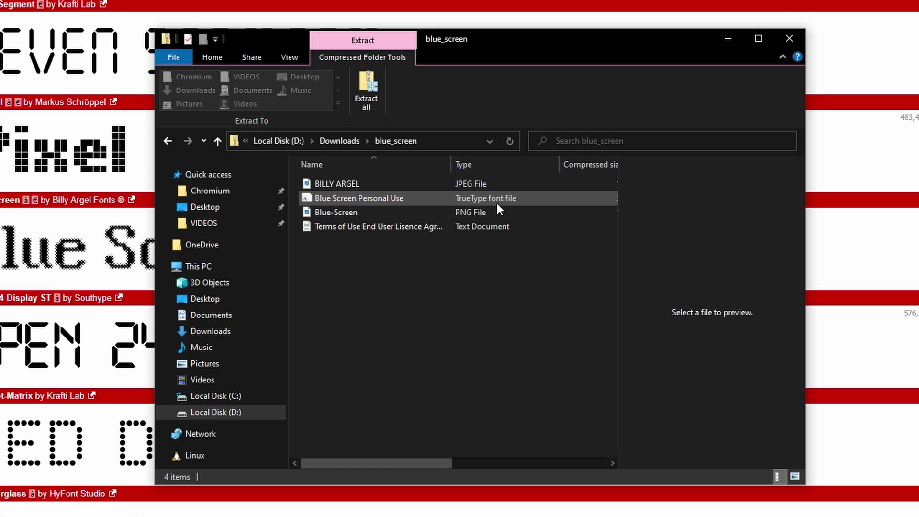
{"action": "double_click", "coordinate": [342, 199]}
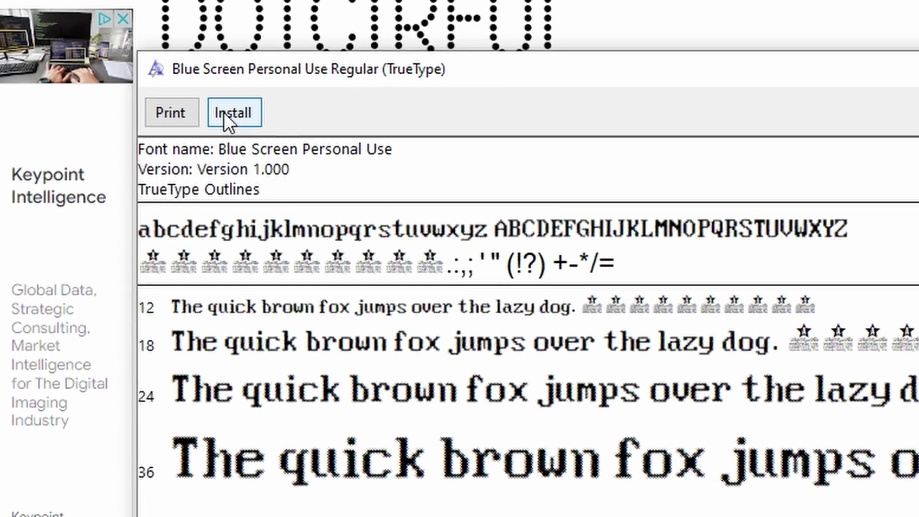
Install Blue Screen Personal Use from the Windows font preview window.
{"action": "left_click", "coordinate": [225, 115]}
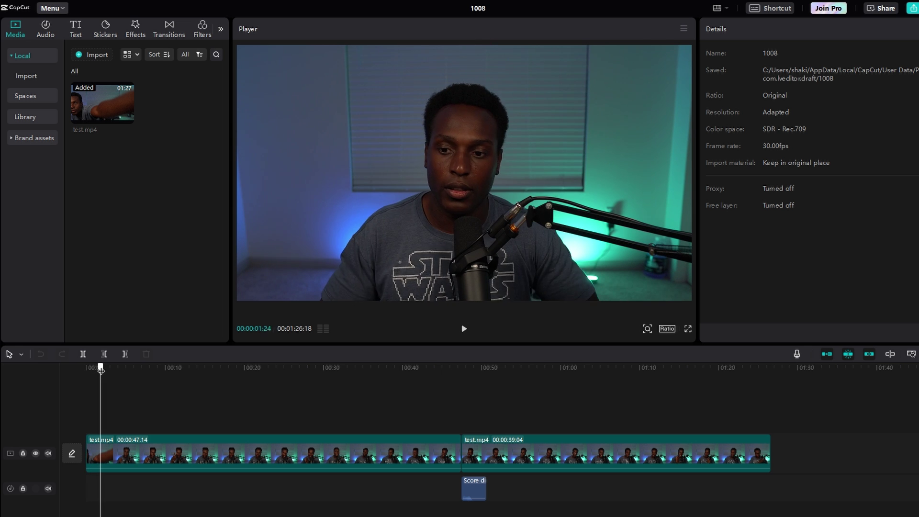
Add a Default text layer at 00:03:20 and move it to the video's top-left.
{"action": "left_click_drag", "start_coordinate": [113, 371], "coordinate": [114, 369]}
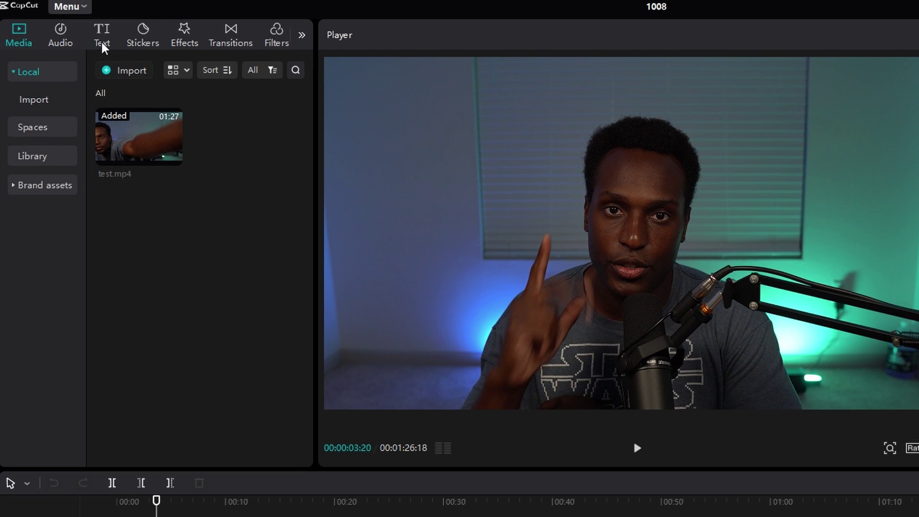
{"action": "left_click", "coordinate": [76, 27]}
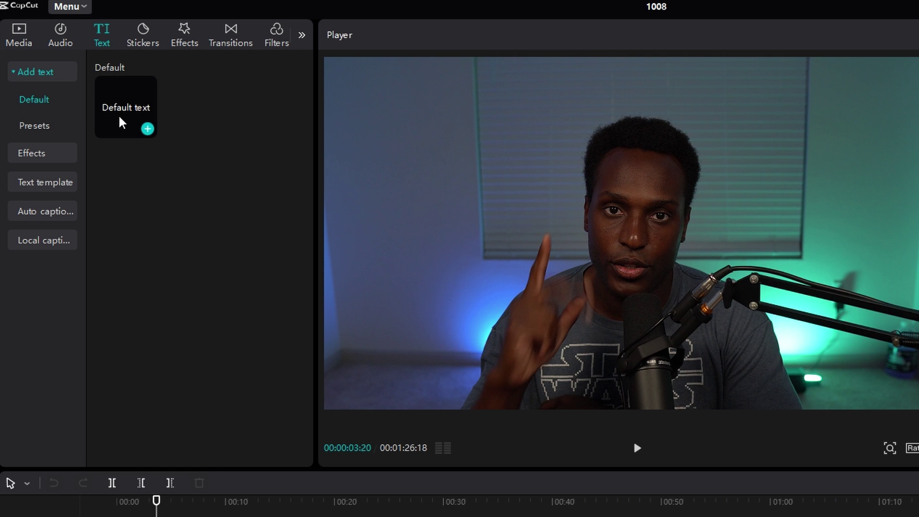
{"action": "mouse_move", "coordinate": [115, 116]}
{"action": "left_mouse_down"}
{"action": "mouse_move", "coordinate": [137, 323]}
{"action": "mouse_move", "coordinate": [109, 406]}
{"action": "left_mouse_up"}
{"action": "left_click_drag", "start_coordinate": [435, 169], "coordinate": [334, 70]}
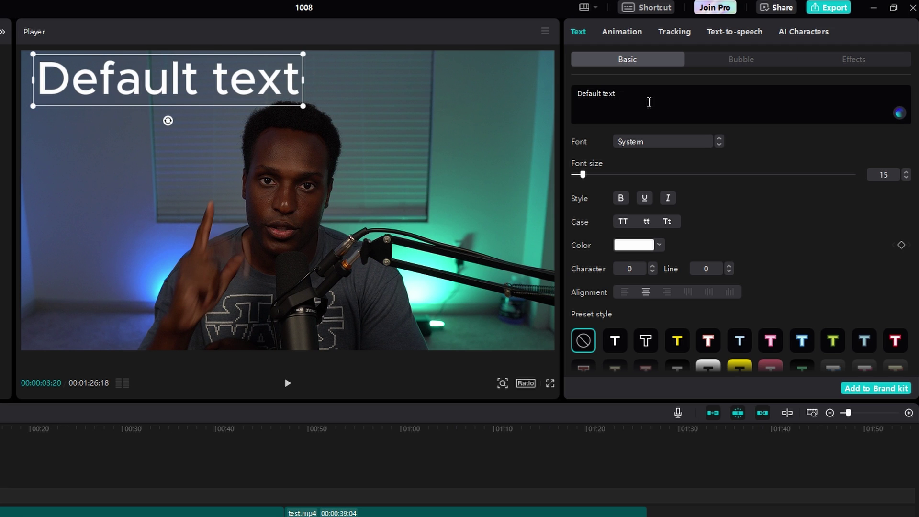
Replace the Default text placeholder with TESTING in the Basic text field.
{"action": "left_click_drag", "start_coordinate": [616, 95], "coordinate": [573, 92]}
{"action": "key", "text": "BackSpace"}
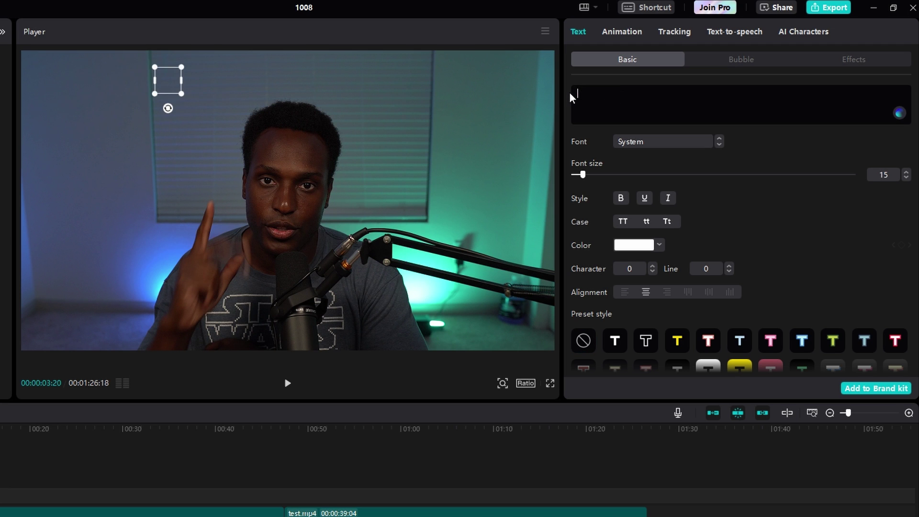
{"action": "type", "text": "TESTING"}
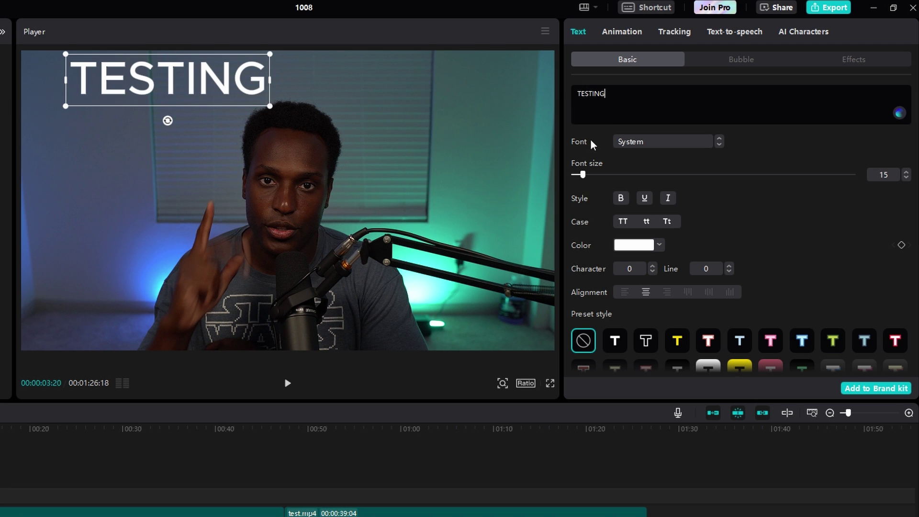
Set the TESTING caption's font to Blue Screen Personal Use from System fonts.
{"action": "left_click", "coordinate": [664, 143]}
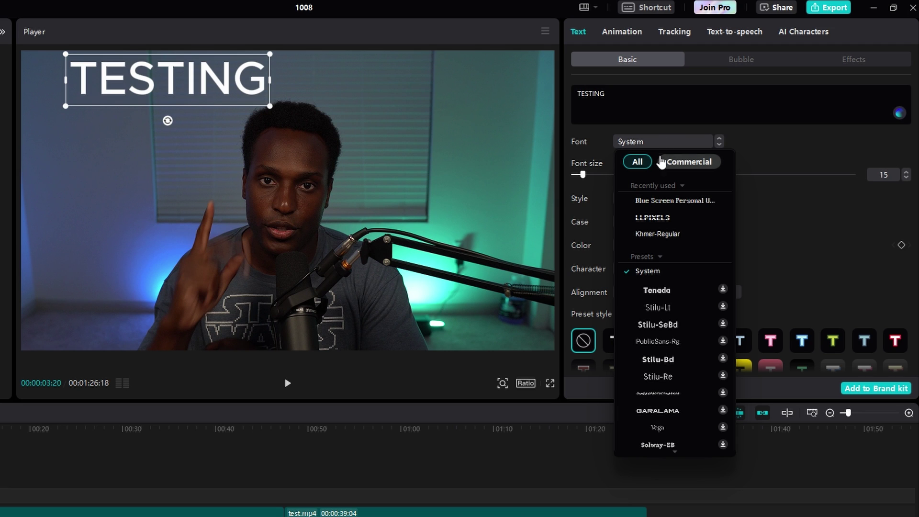
{"action": "left_click", "coordinate": [656, 186]}
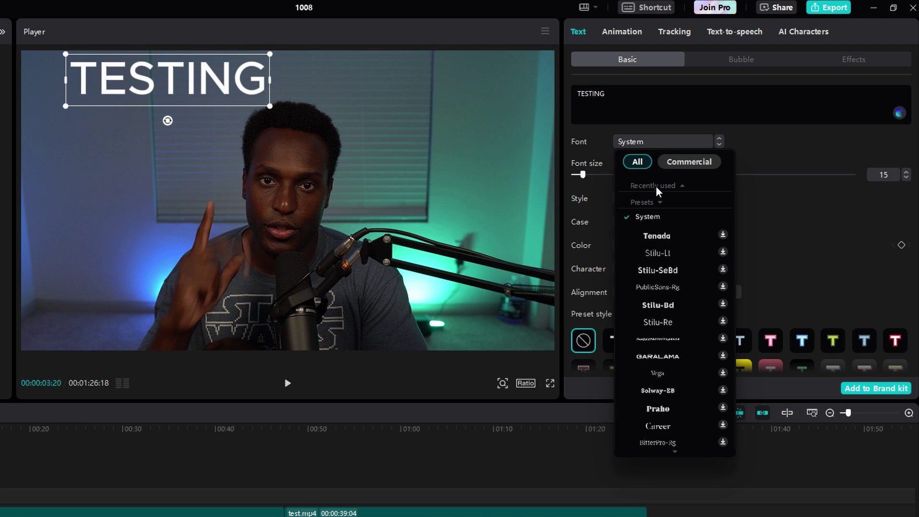
{"action": "left_click", "coordinate": [644, 203]}
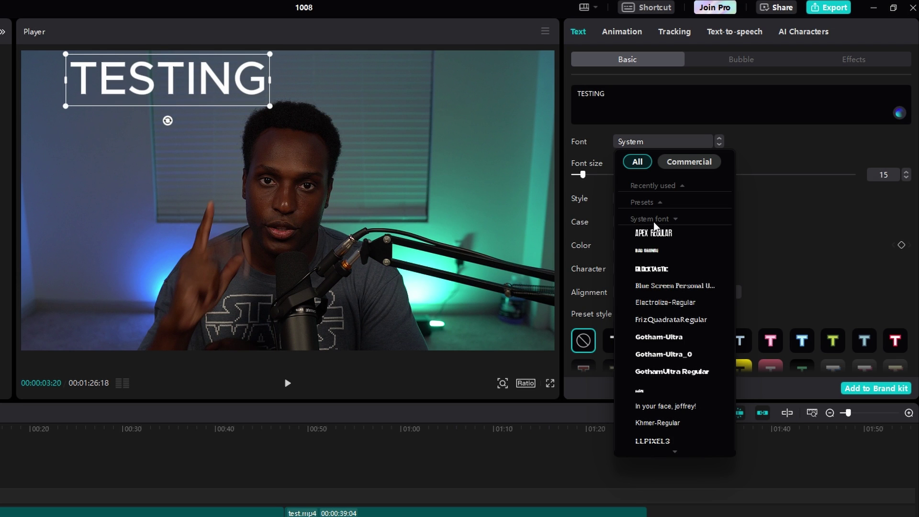
{"action": "left_click", "coordinate": [658, 281]}
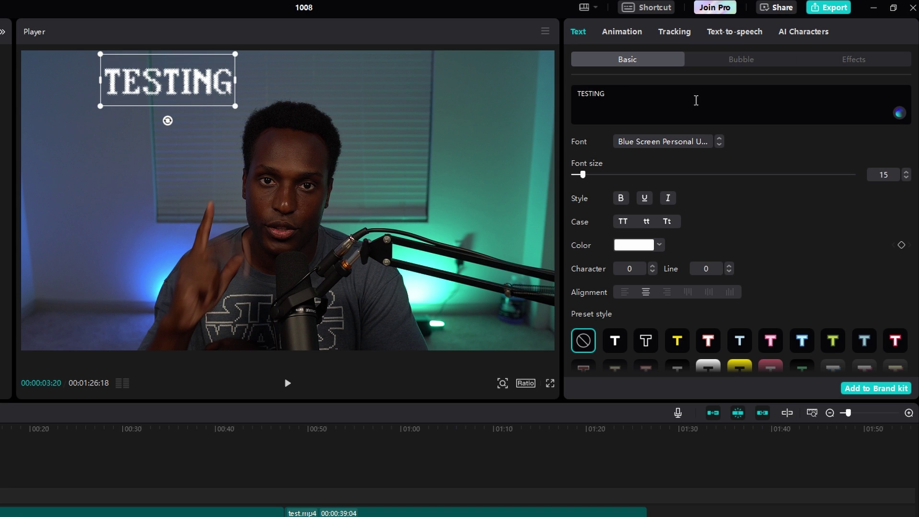
{"action": "type", "text": "VDFSDSVS"}
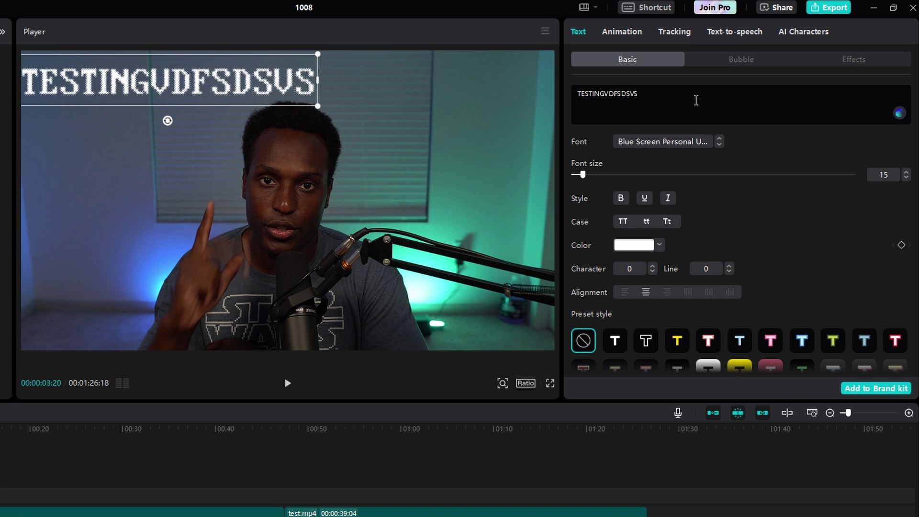
Drag the title's corner handle to enlarge the pixel-font text and reposition it.
{"action": "left_click_drag", "start_coordinate": [319, 108], "coordinate": [393, 194]}
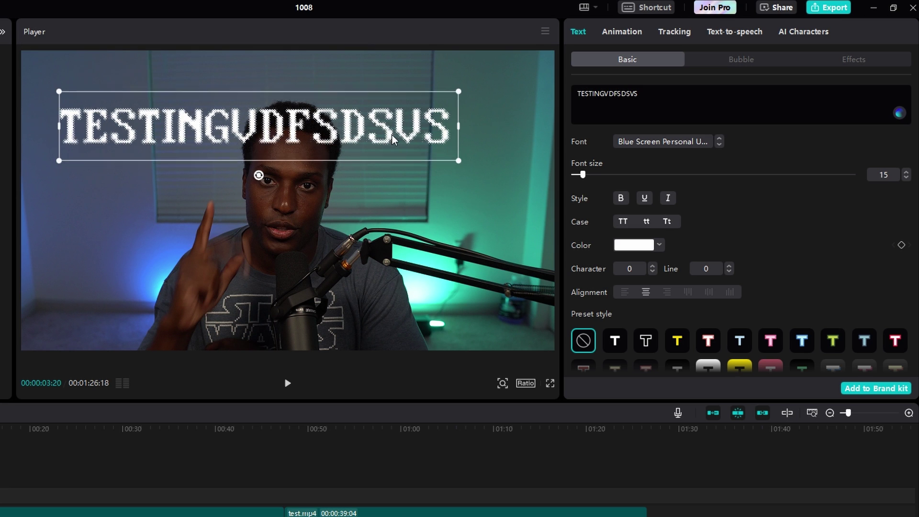